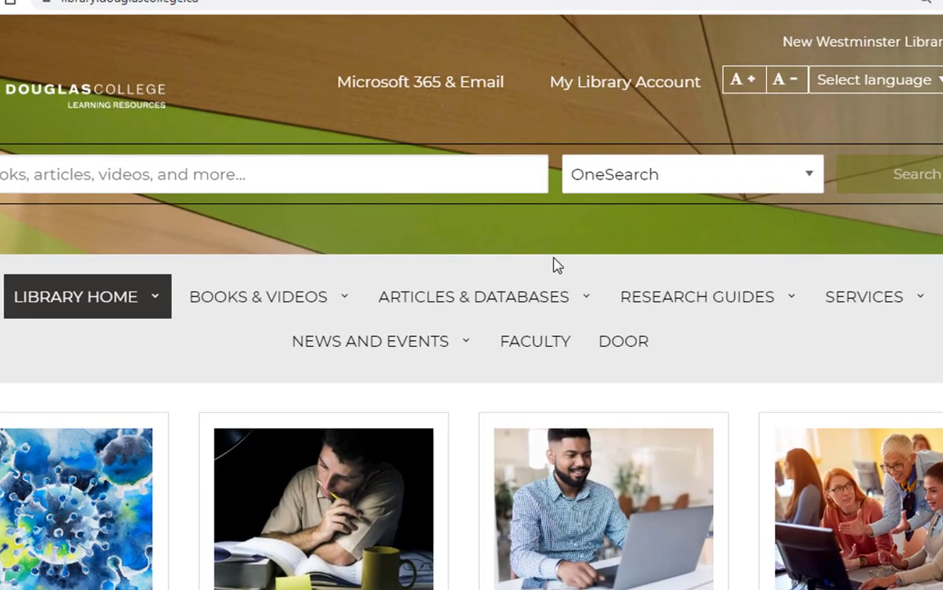
Go to the library's Databases by Subject page and open Canadian Newsstream from the popular databases.
left_click(540, 293)
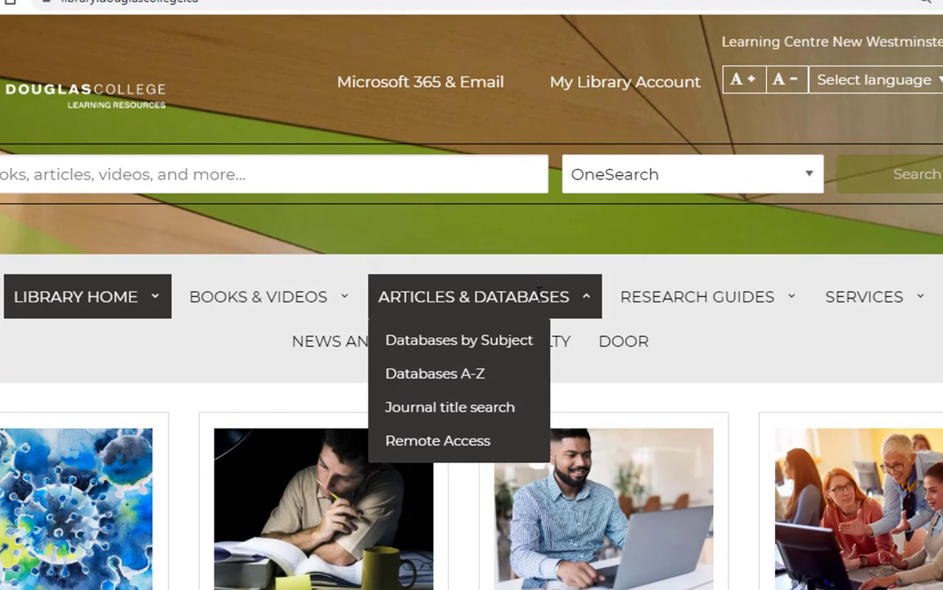
left_click(478, 342)
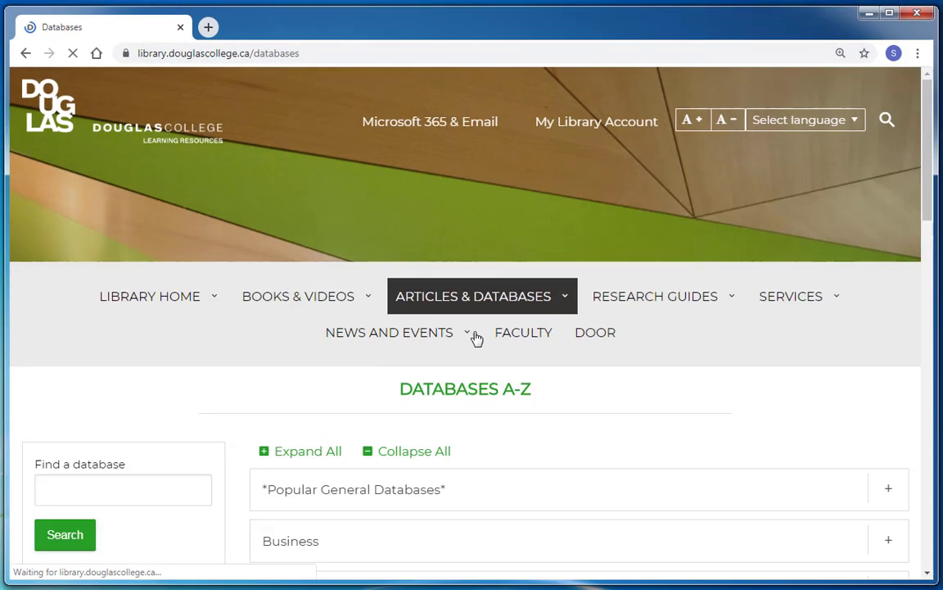
scroll(217, 387, "down", 5)
scroll(217, 387, "down", 1)
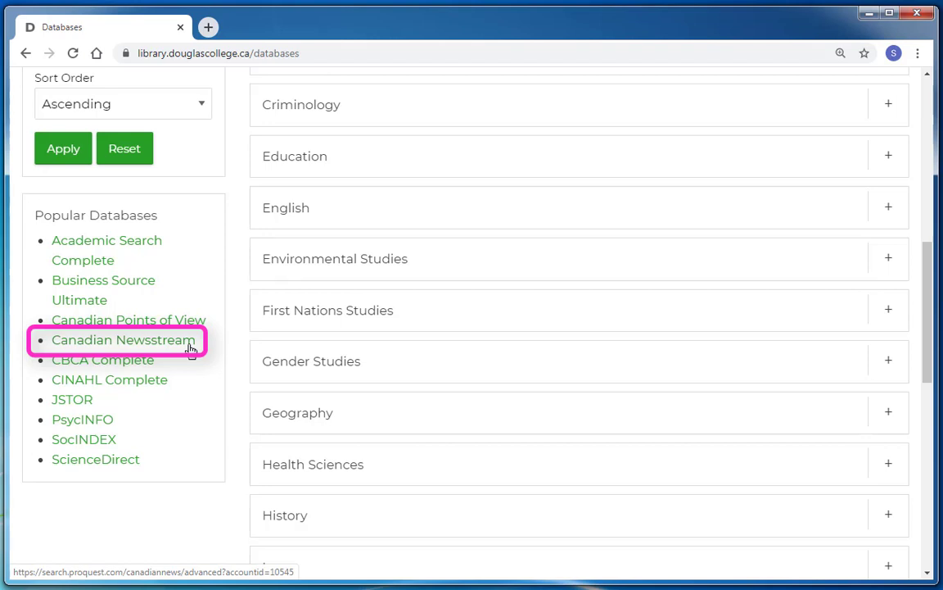
left_click(191, 350)
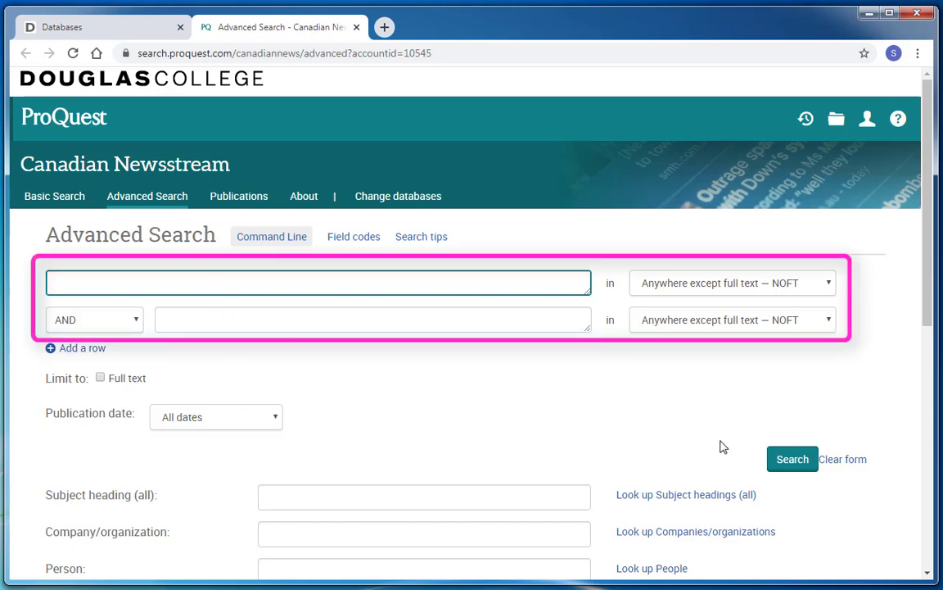
left_click(773, 461)
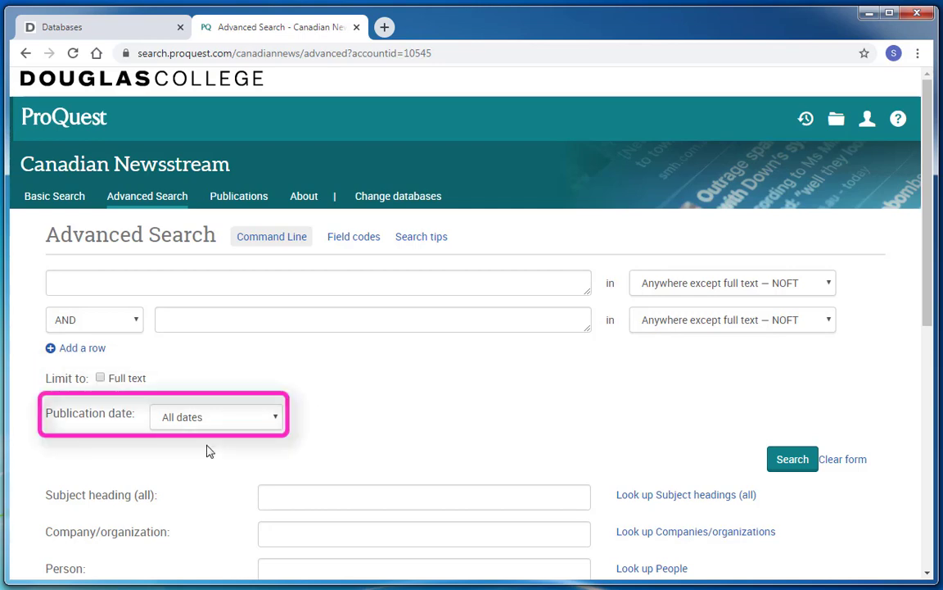
scroll(207, 450, "down", 5)
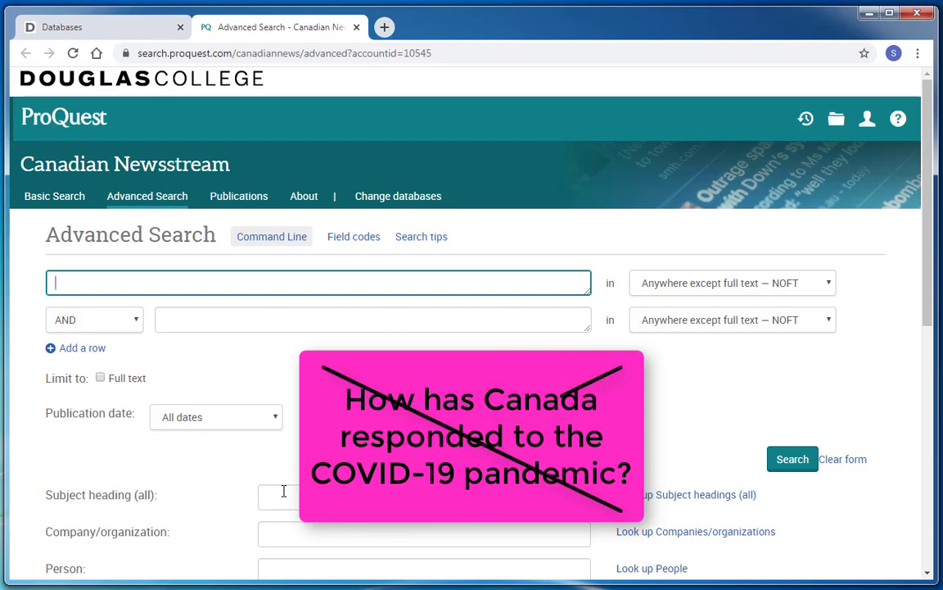
Enter Canada as the first search term and COVID-19 as the second, combined with AND.
type("Canada")
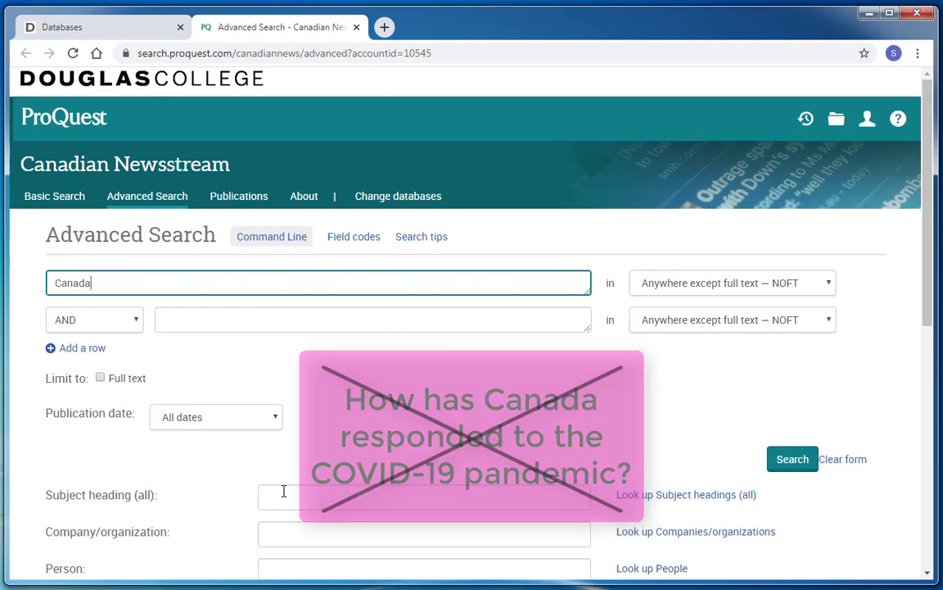
left_click(239, 327)
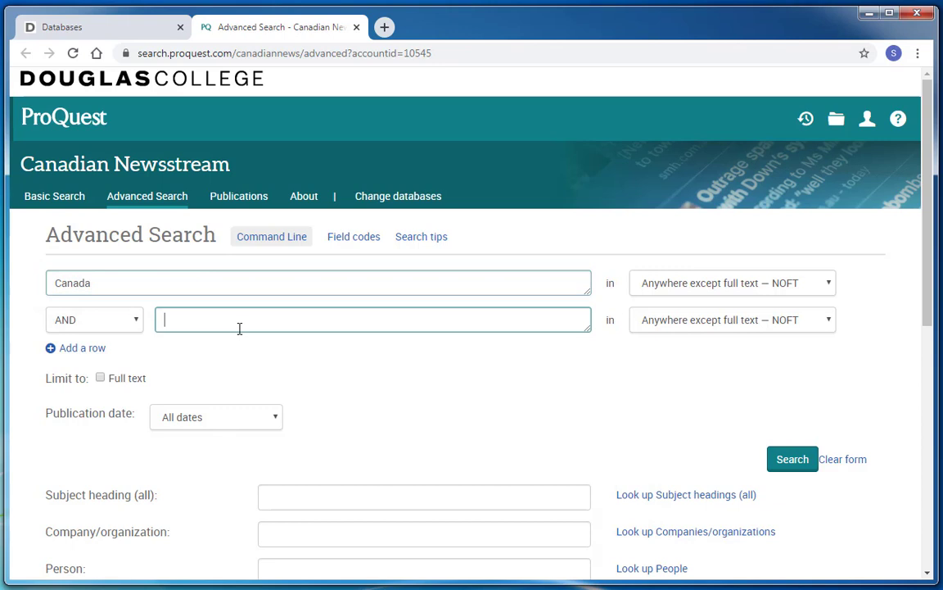
type("CO")
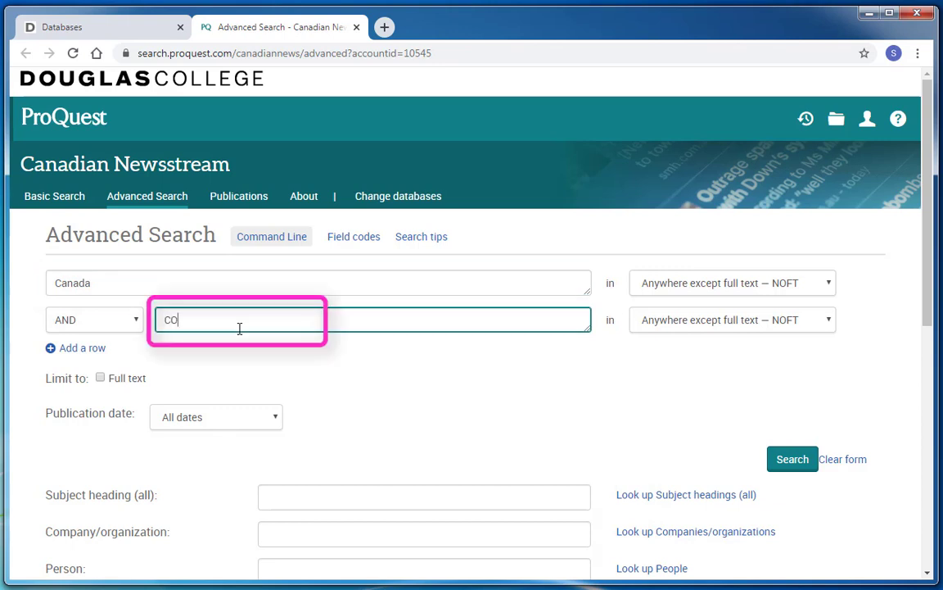
type("VID-19")
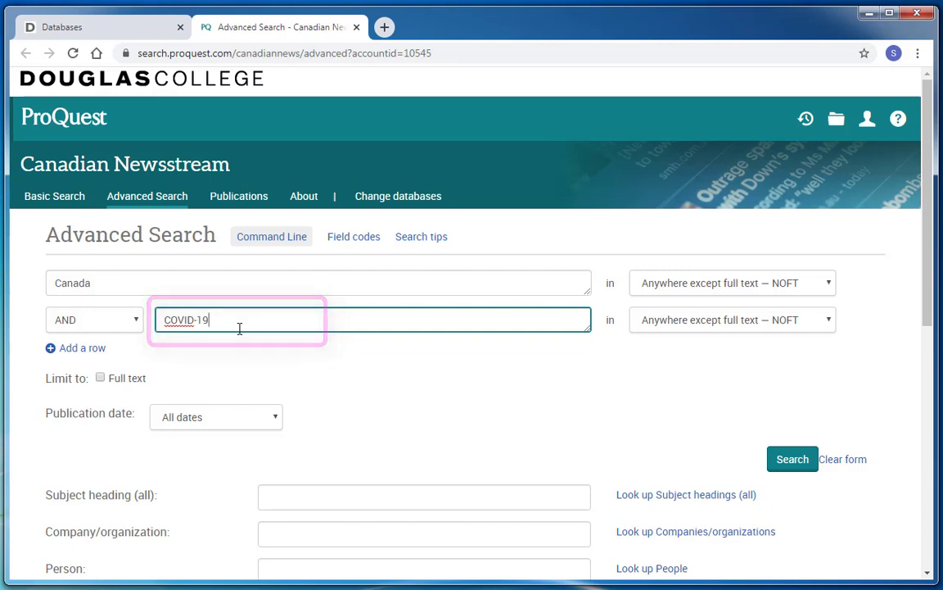
left_click(724, 362)
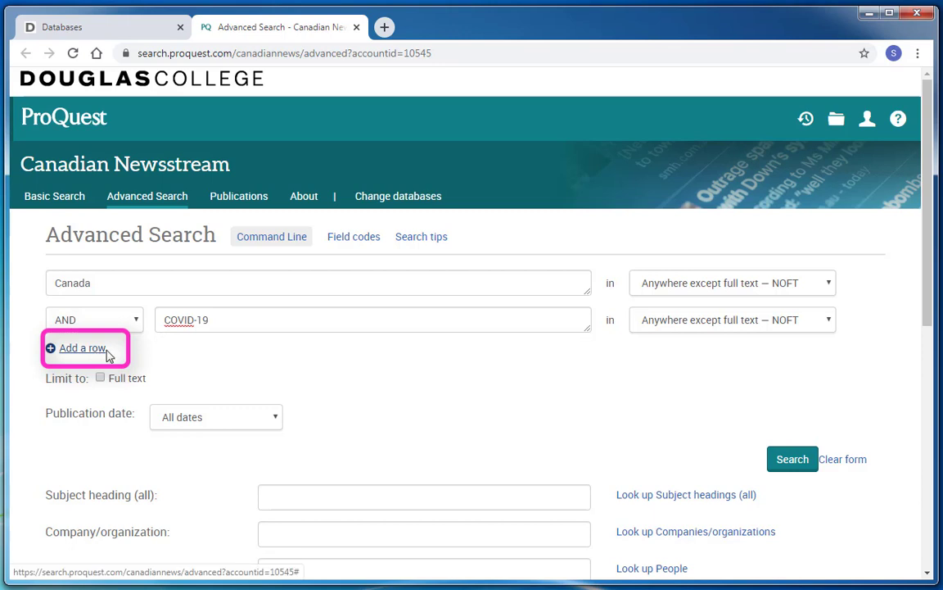
Set both search terms to look Anywhere and run the advanced search.
left_click(700, 287)
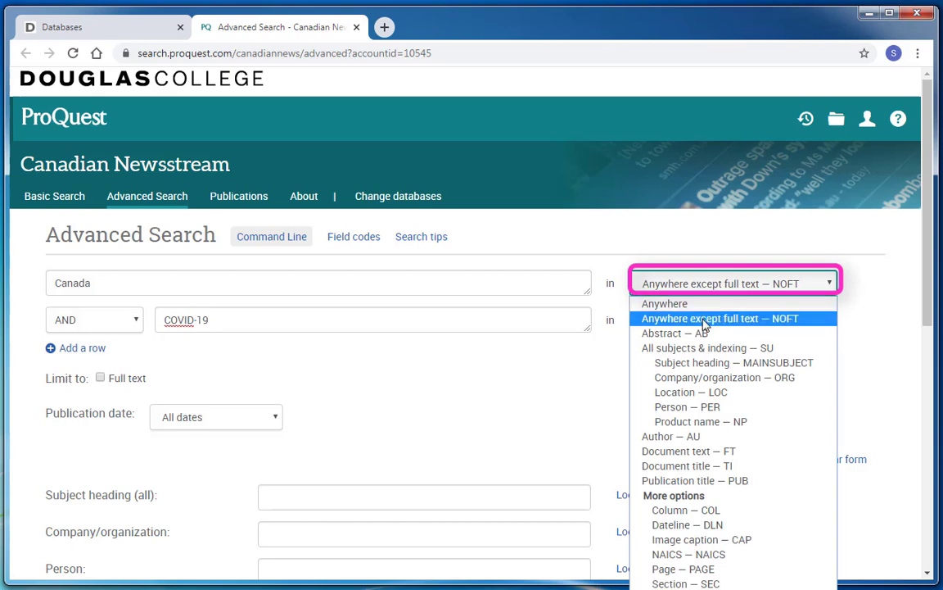
key("Up")
key("Return")
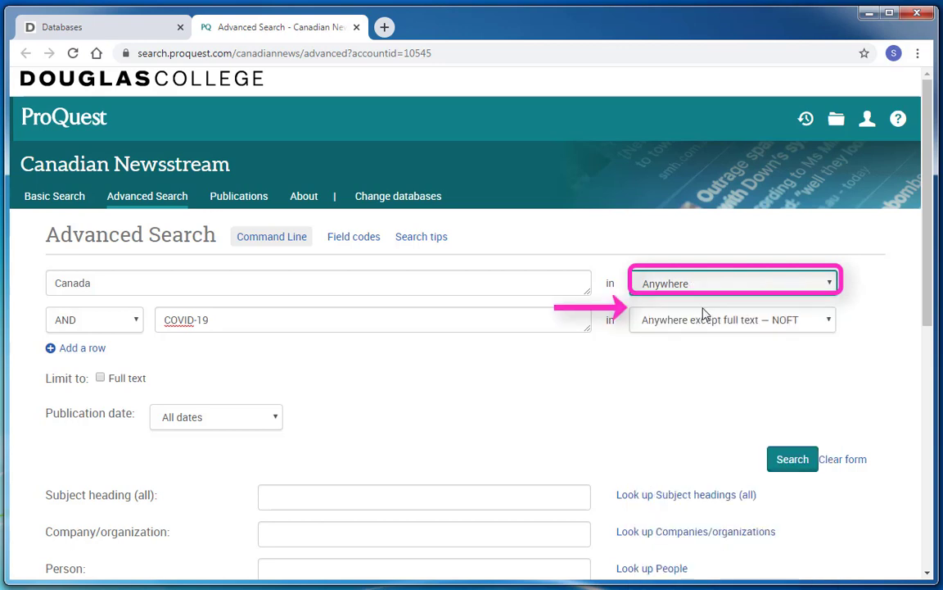
left_click(704, 326)
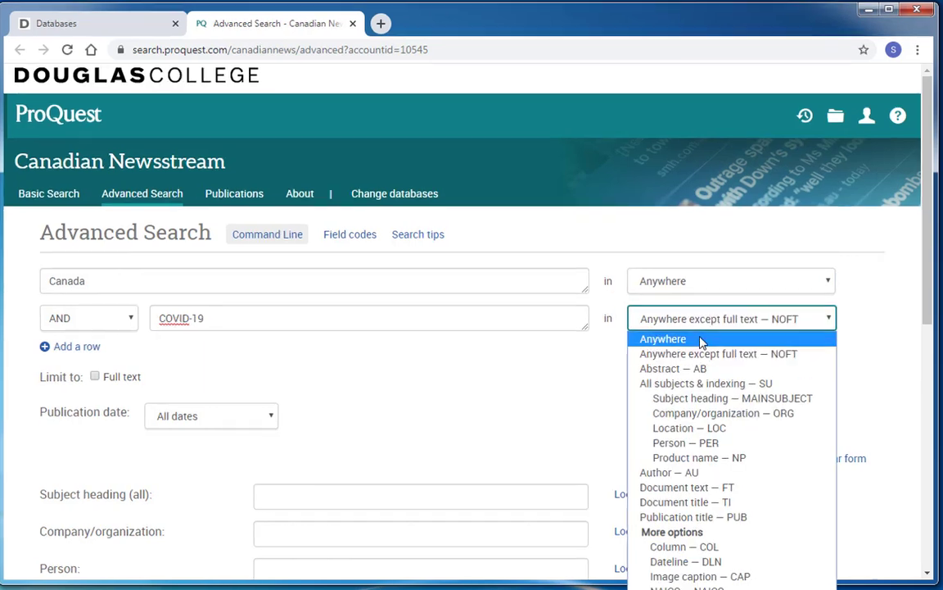
left_click(701, 340)
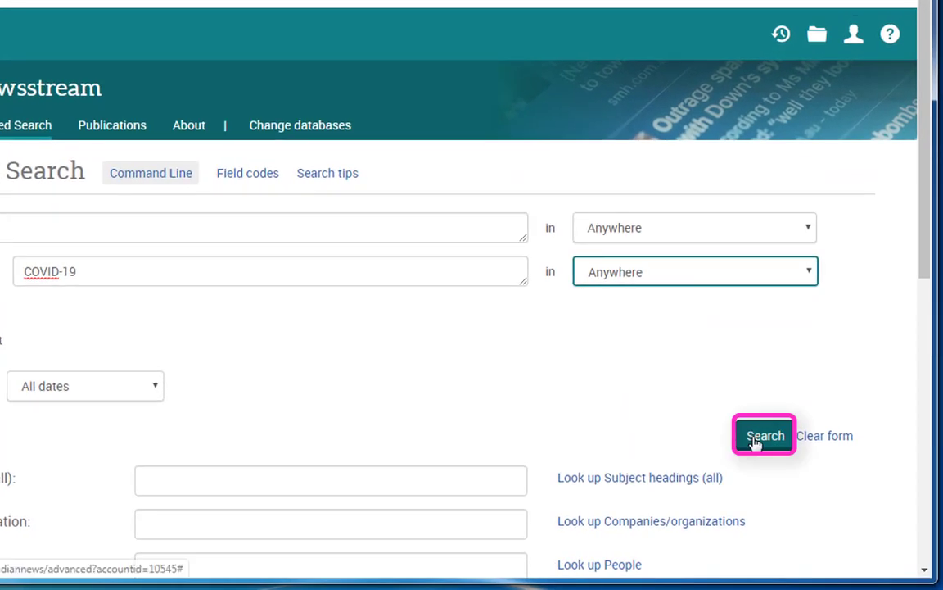
left_click(783, 461)
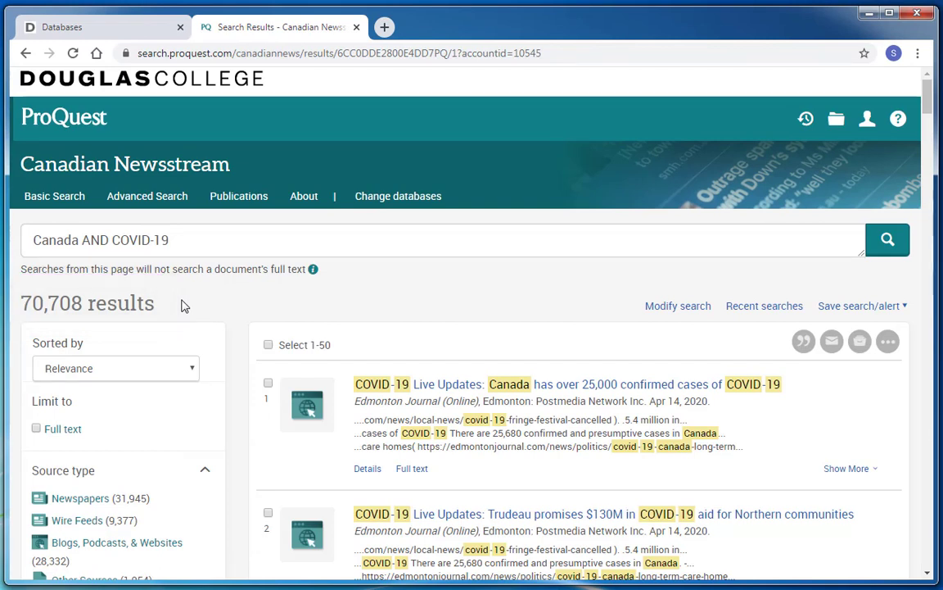
Sort the search results by most recent first and limit them to full text.
left_click(194, 371)
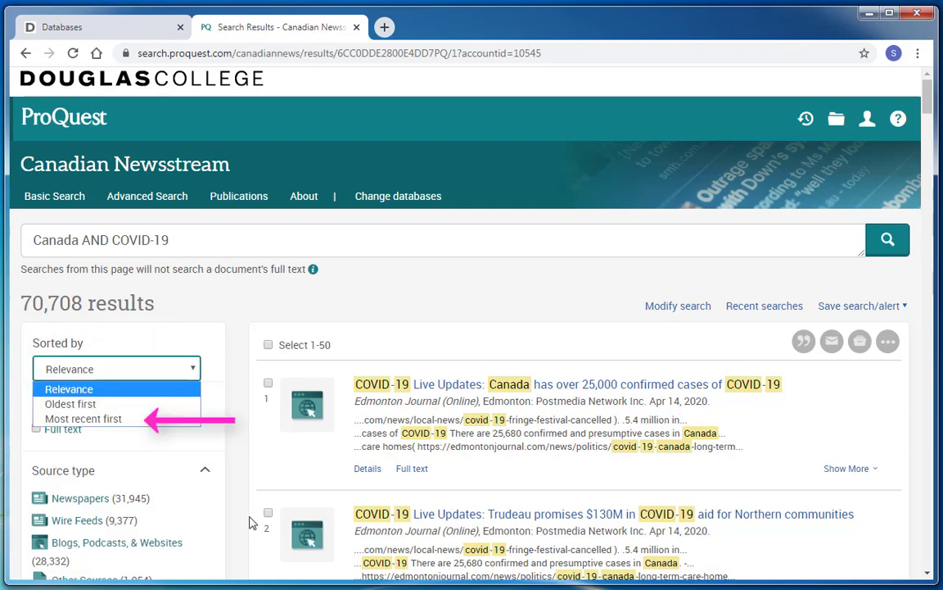
left_click(82, 418)
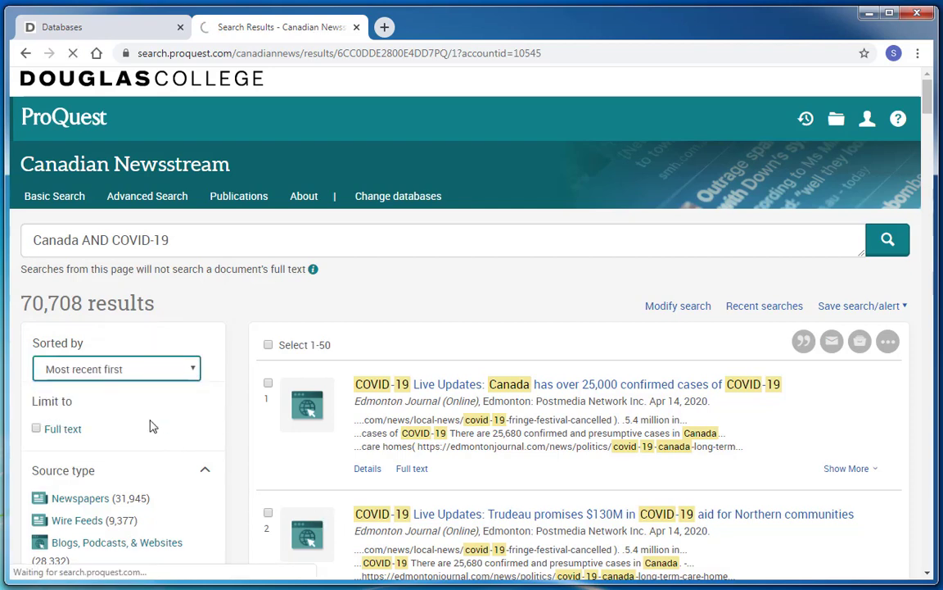
left_click(36, 428)
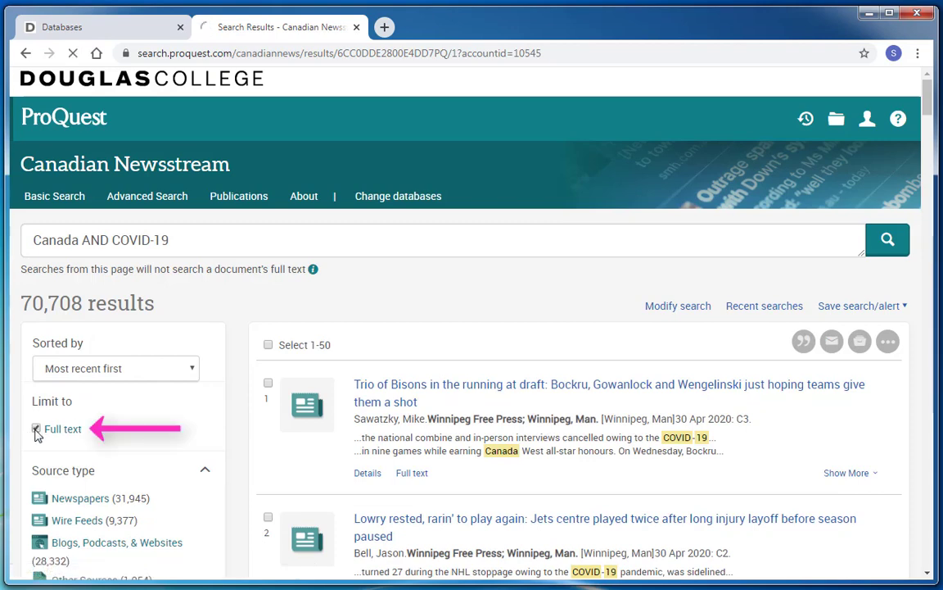
Narrow the Canada AND COVID-19 results to January 2020 - April 2020 and to the Newspapers source type.
scroll(95, 445, "down", 1)
scroll(96, 445, "down", 1)
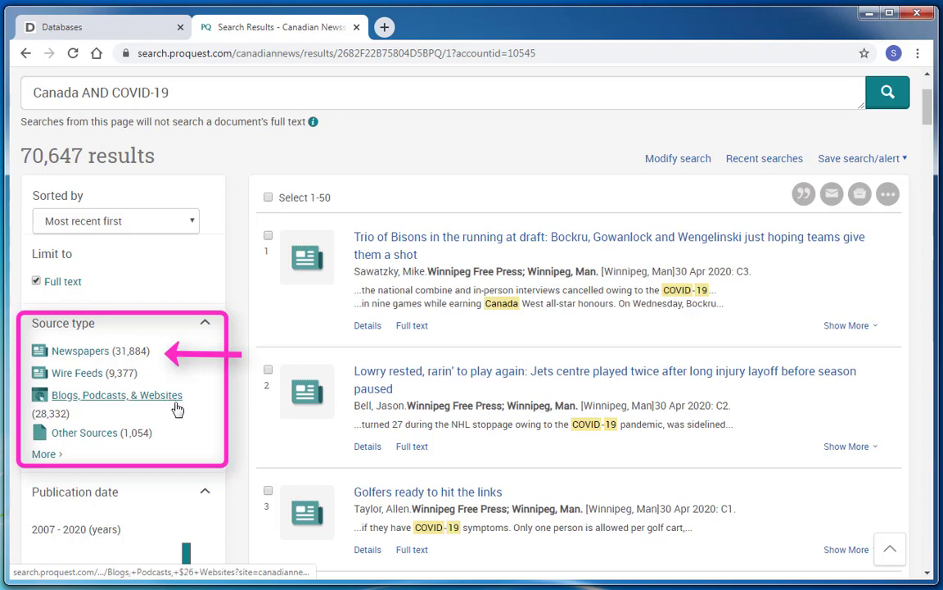
scroll(184, 424, "down", 3)
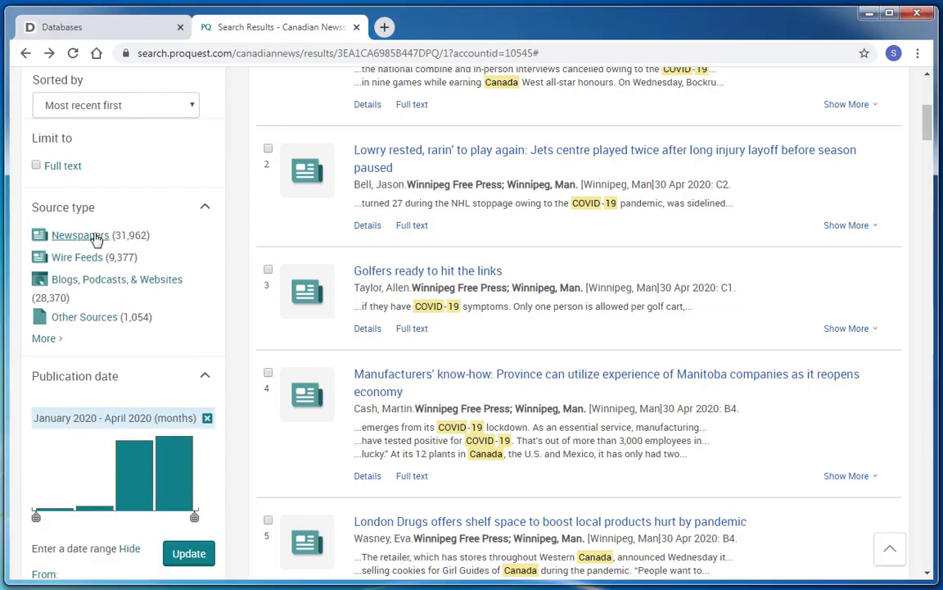
left_click(95, 237)
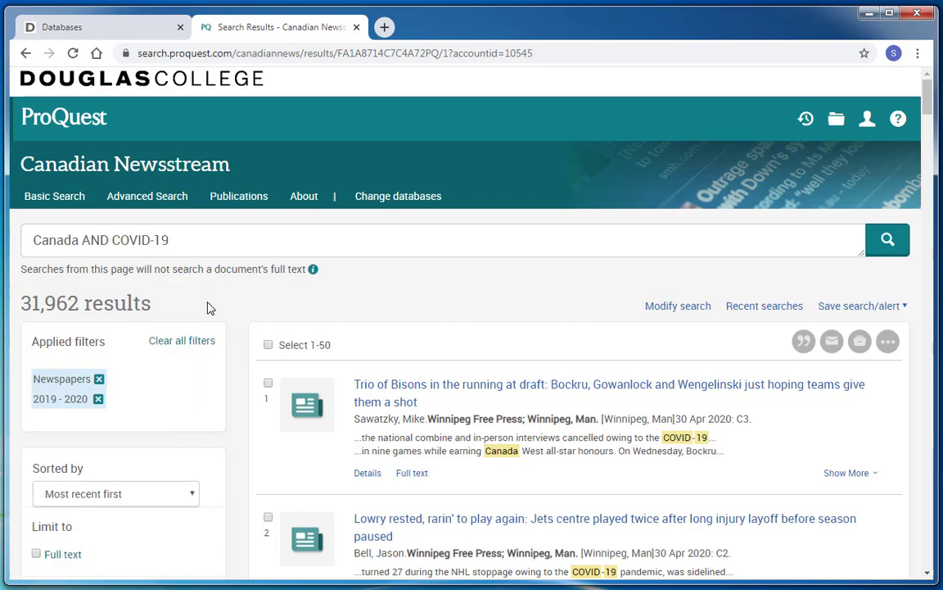
Modify the search with a third AND row for "British Columbia" or BC, set to Anywhere, and rerun it.
left_click(676, 310)
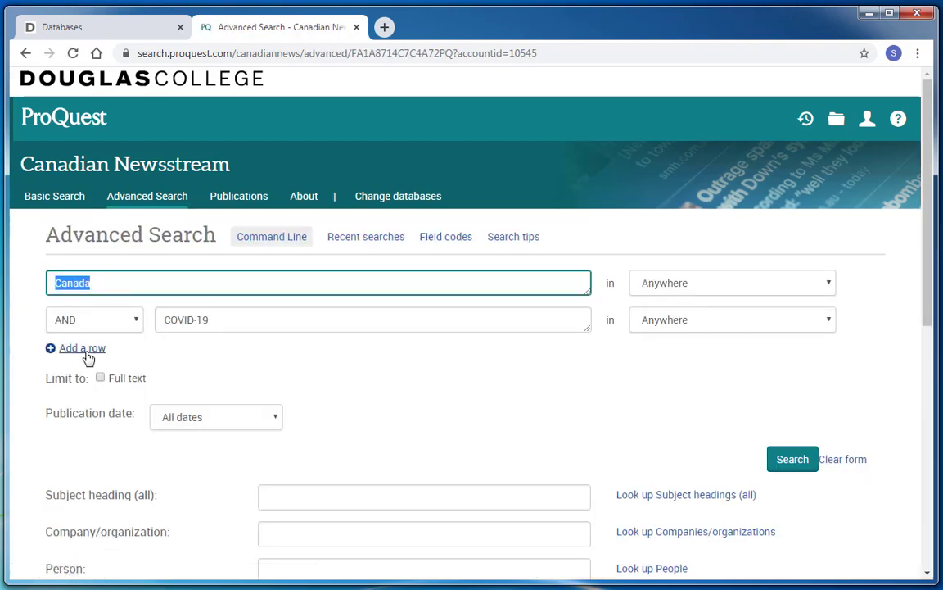
left_click(88, 354)
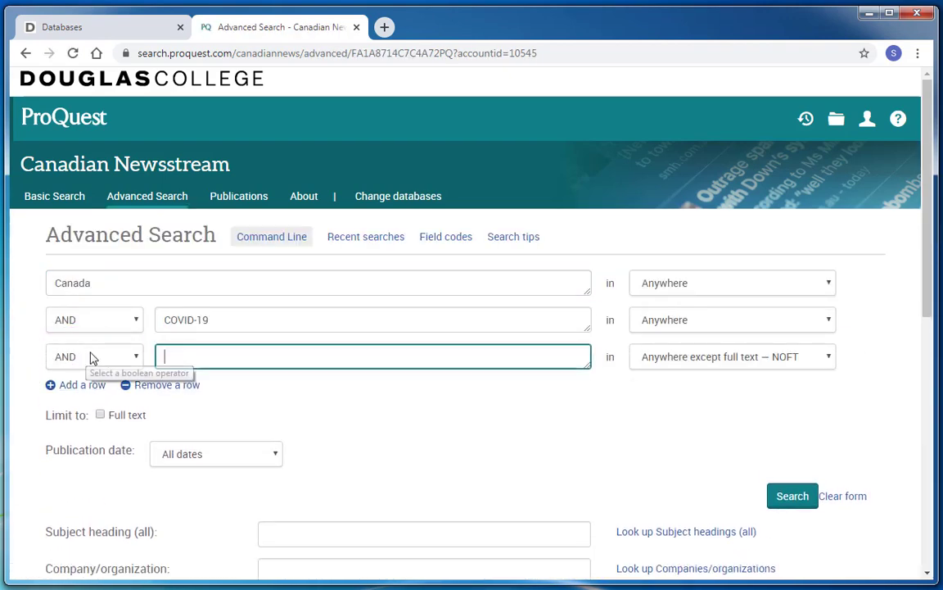
type("\"British Columbia\" or BC")
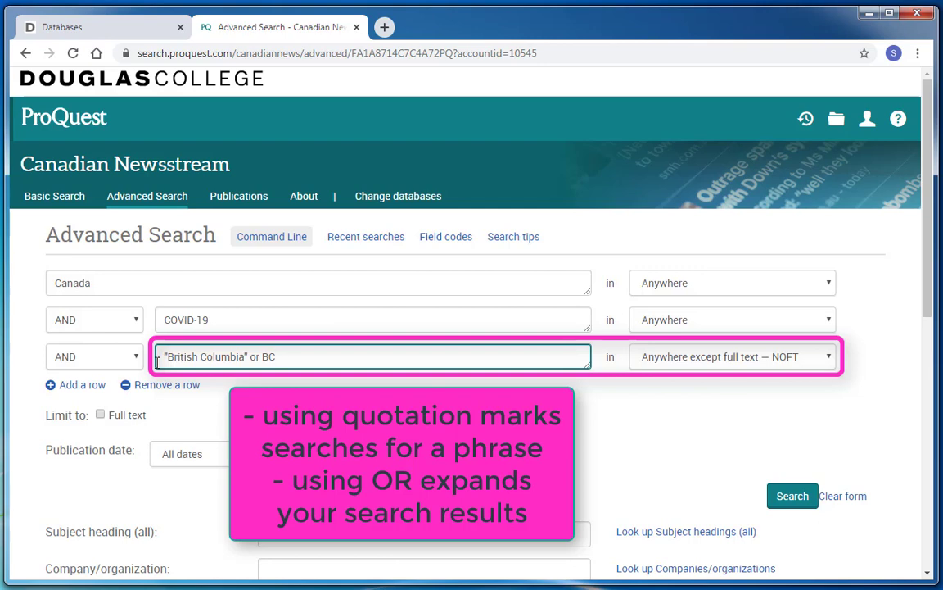
left_click(692, 368)
left_click(655, 53)
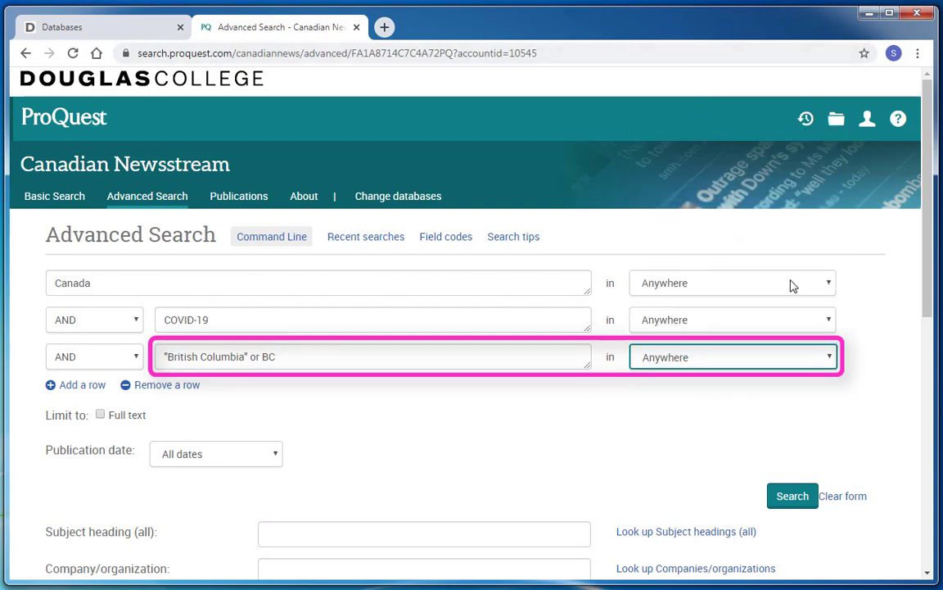
left_click(797, 498)
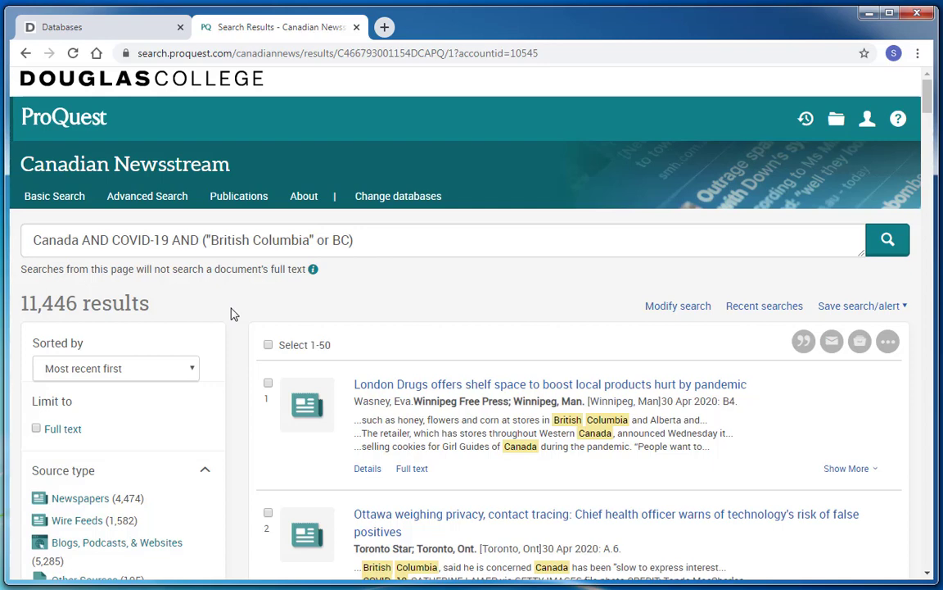
Restrict the British Columbia search results to the Newspapers source type.
scroll(232, 312, "down", 1)
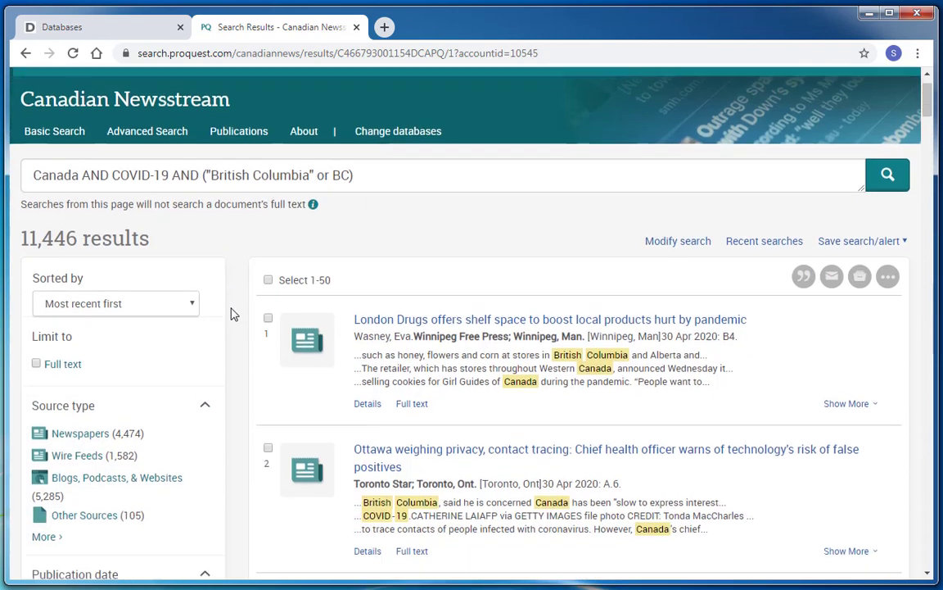
left_click(95, 430)
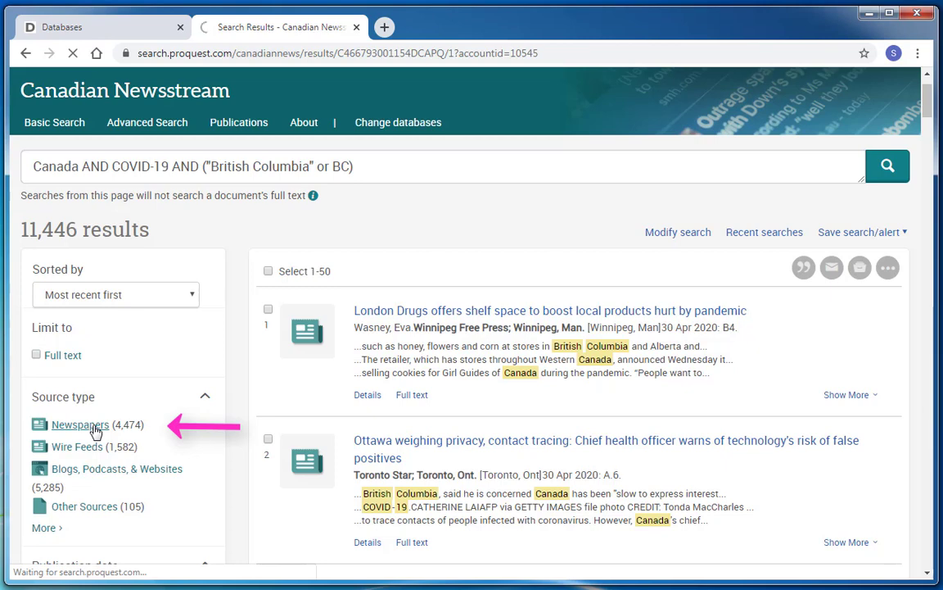